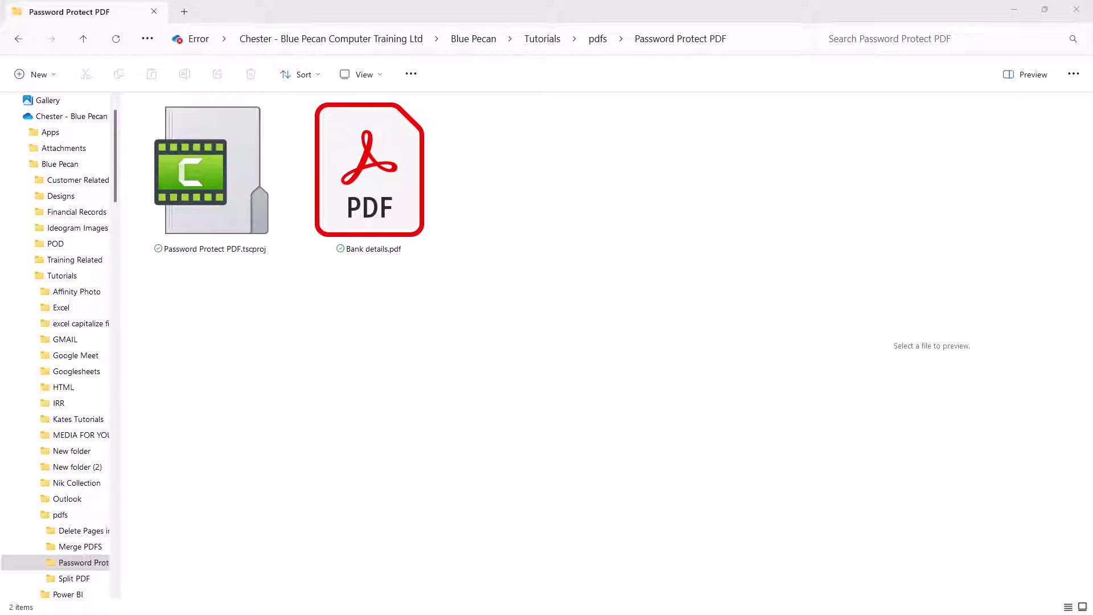
Step: Search the Start menu for 'store' and open Microsoft Store
key(super)
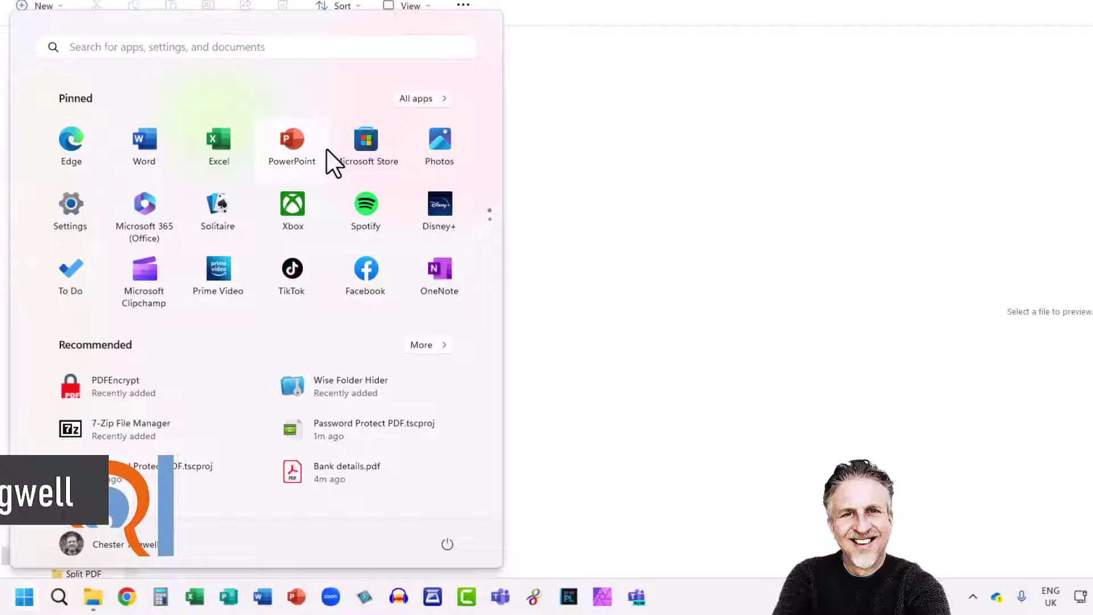
click(87, 49)
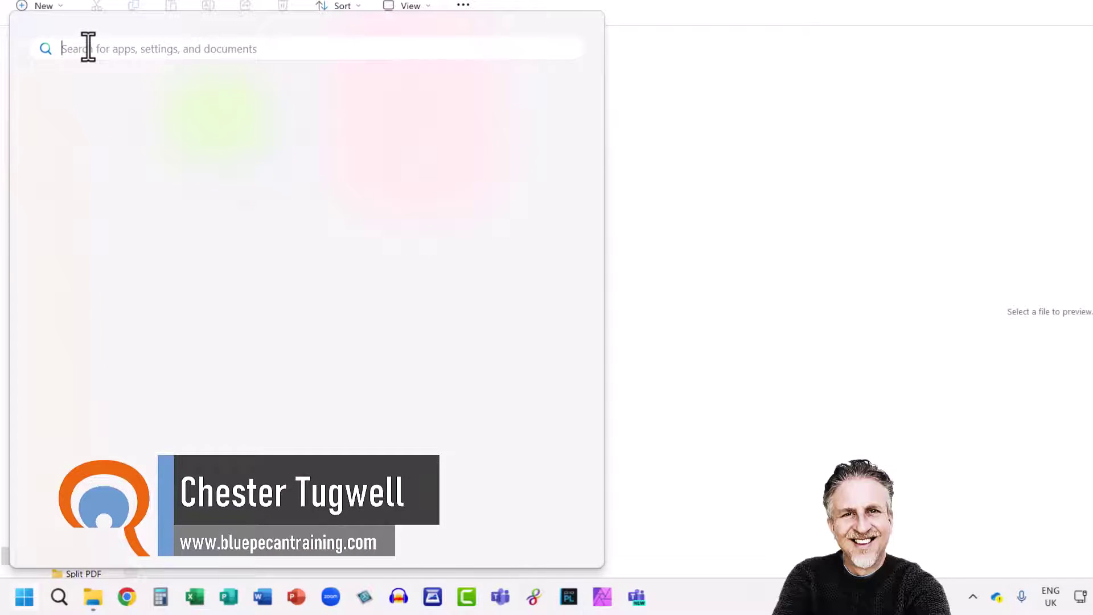
text(store)
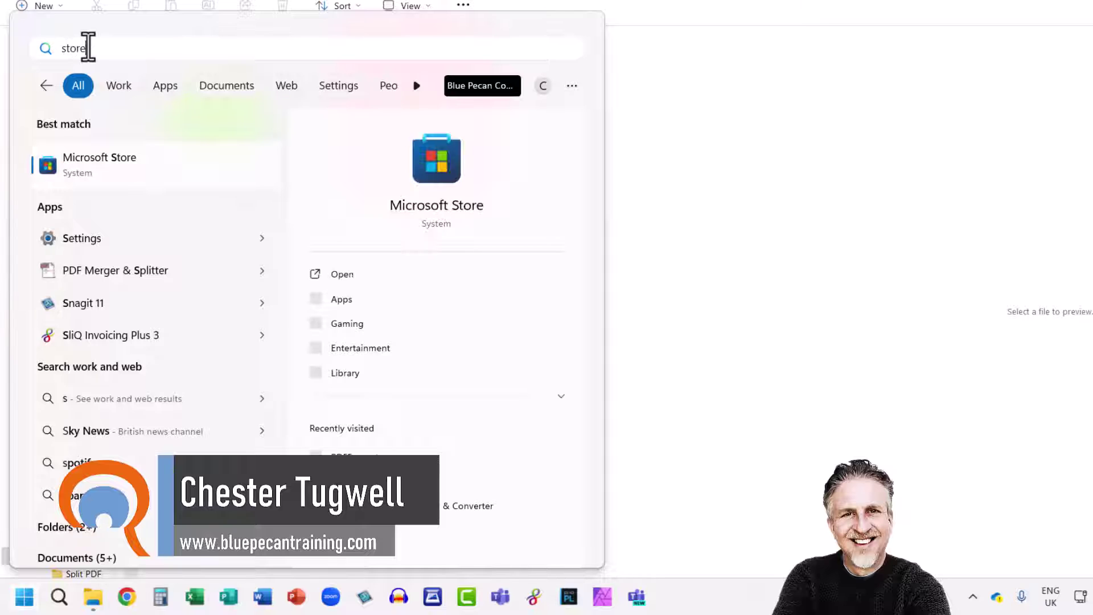
click(87, 168)
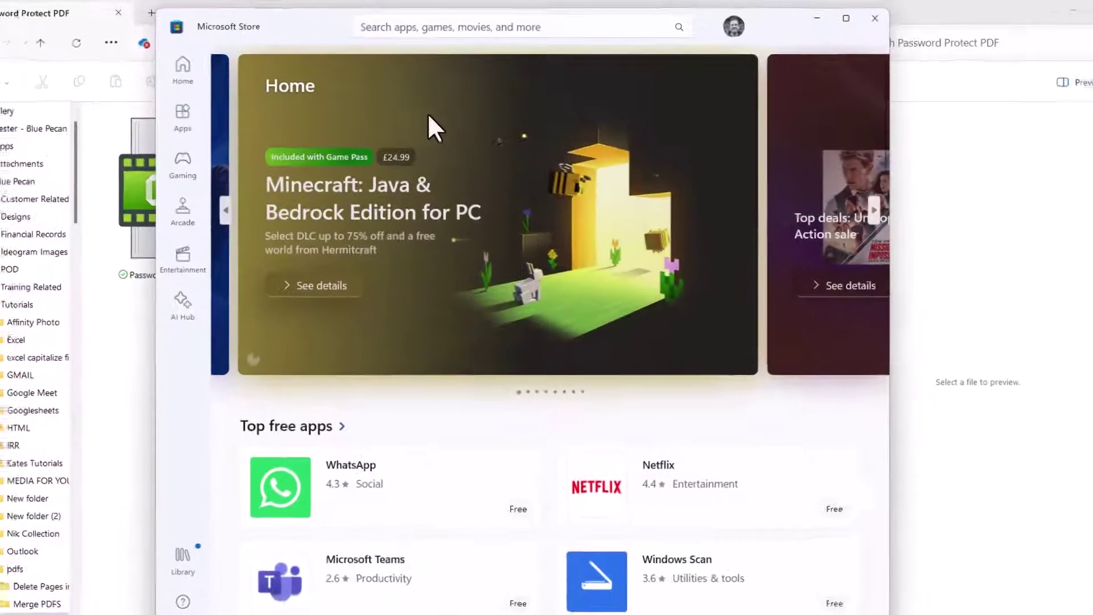
Step: Search the Store for 'pdfencrypt' and open the PDFEncrypt app page
click(361, 27)
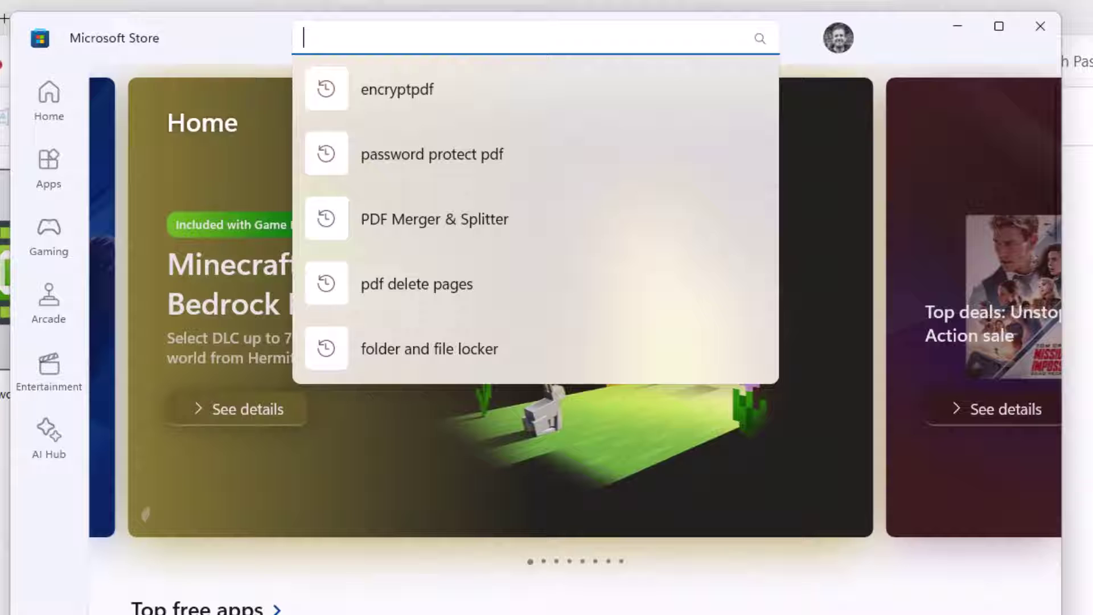
text(pdfencr)
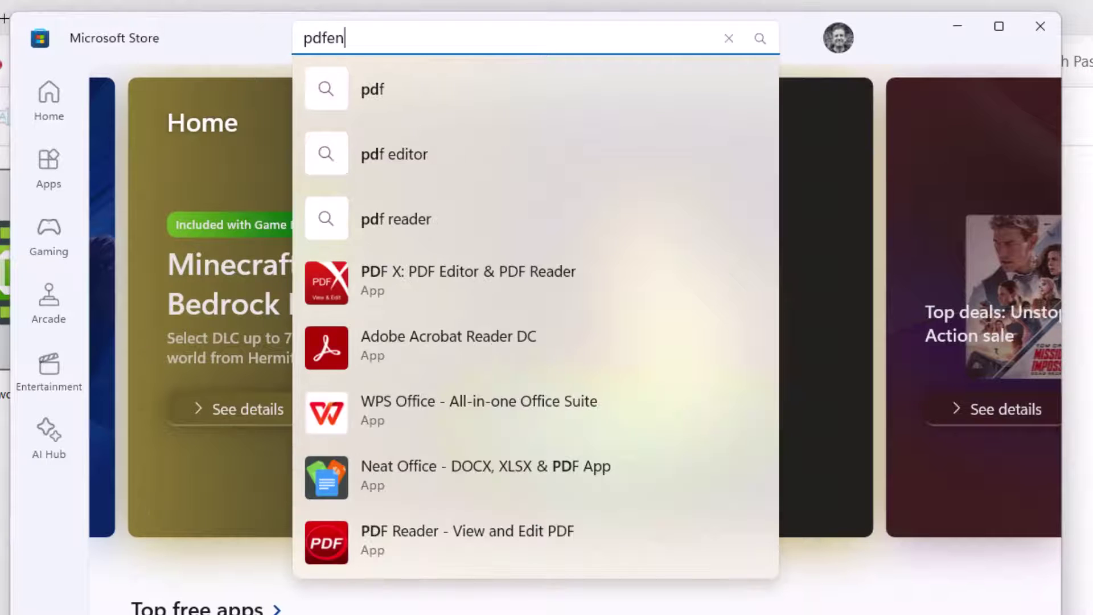
text(ypt)
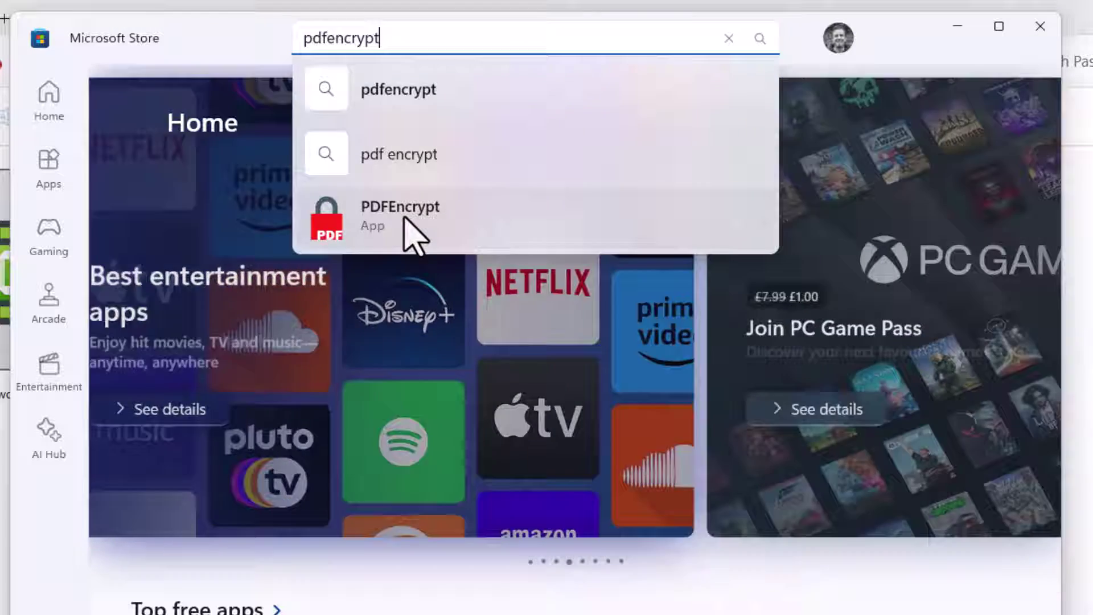
click(410, 236)
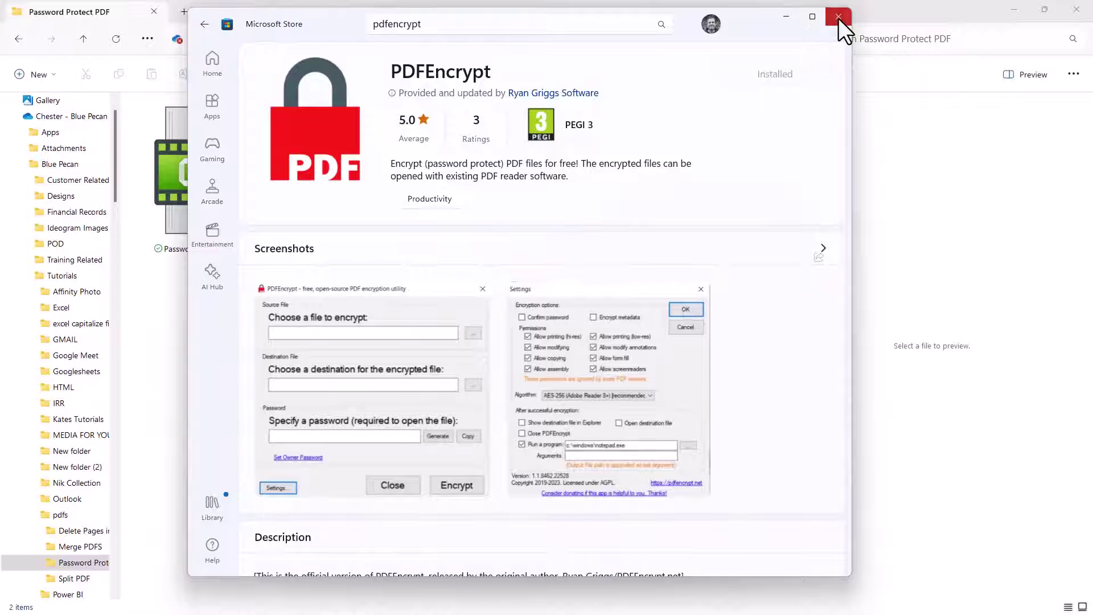
Step: Close Microsoft Store and launch PDFEncrypt from the Start menu's All apps list
click(838, 17)
key(super)
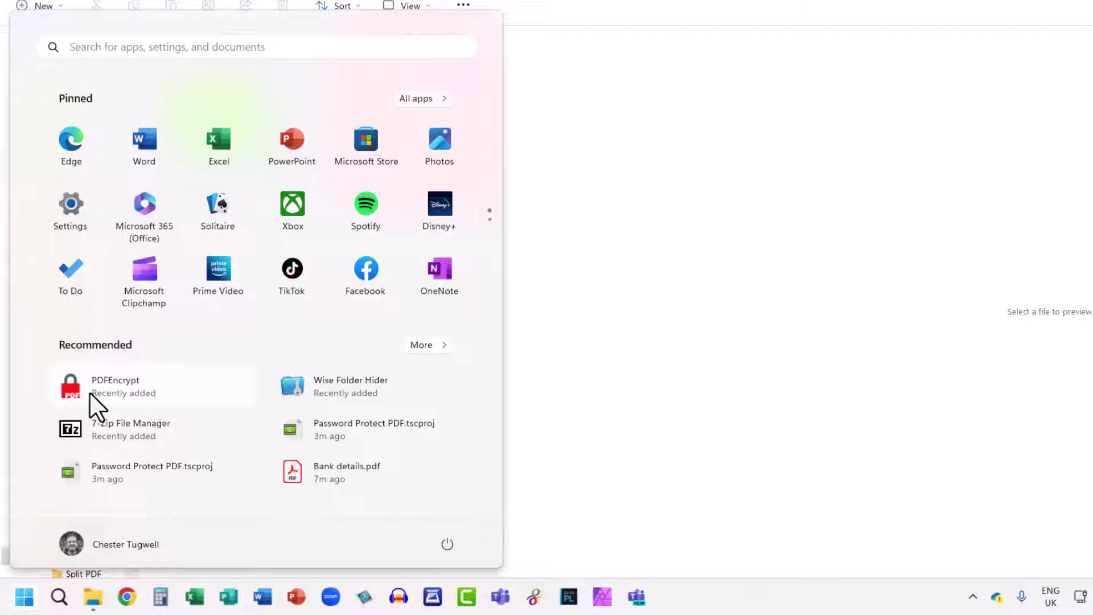
click(414, 100)
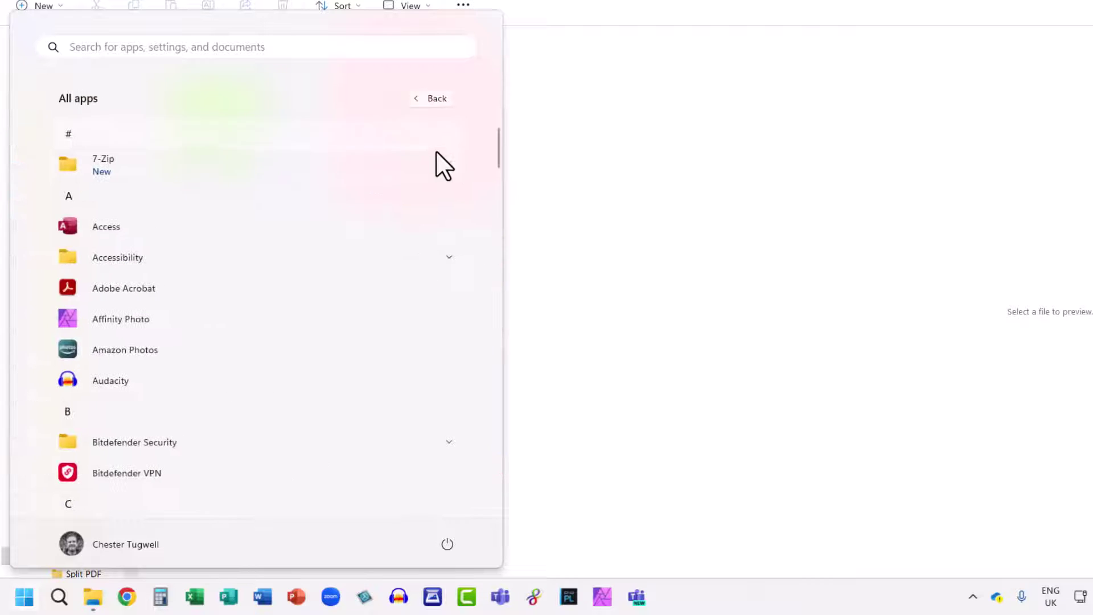
drag(496, 149, 488, 376)
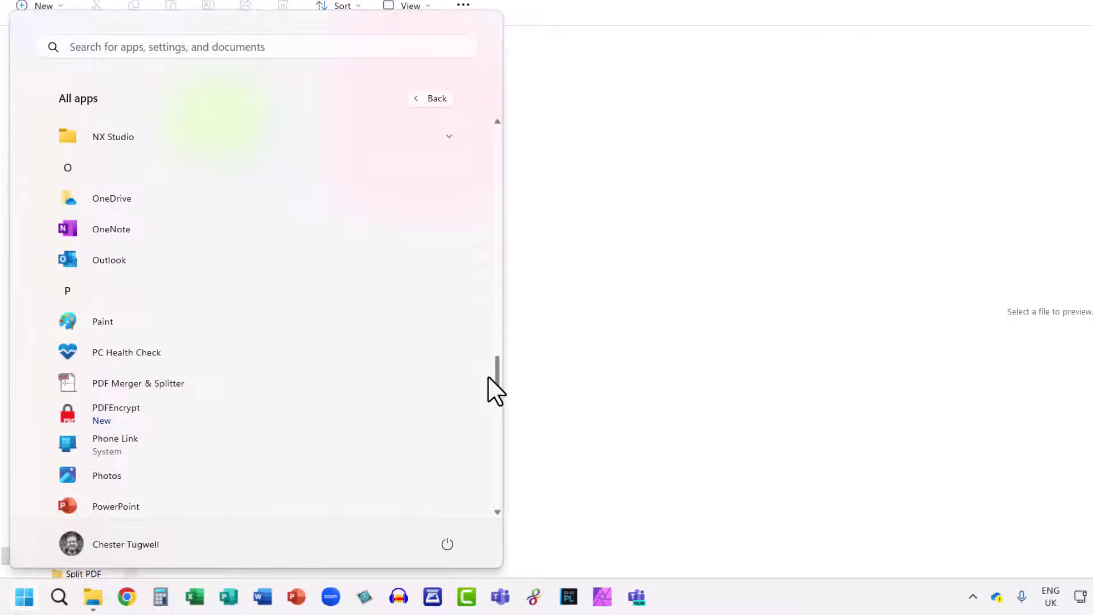
click(110, 415)
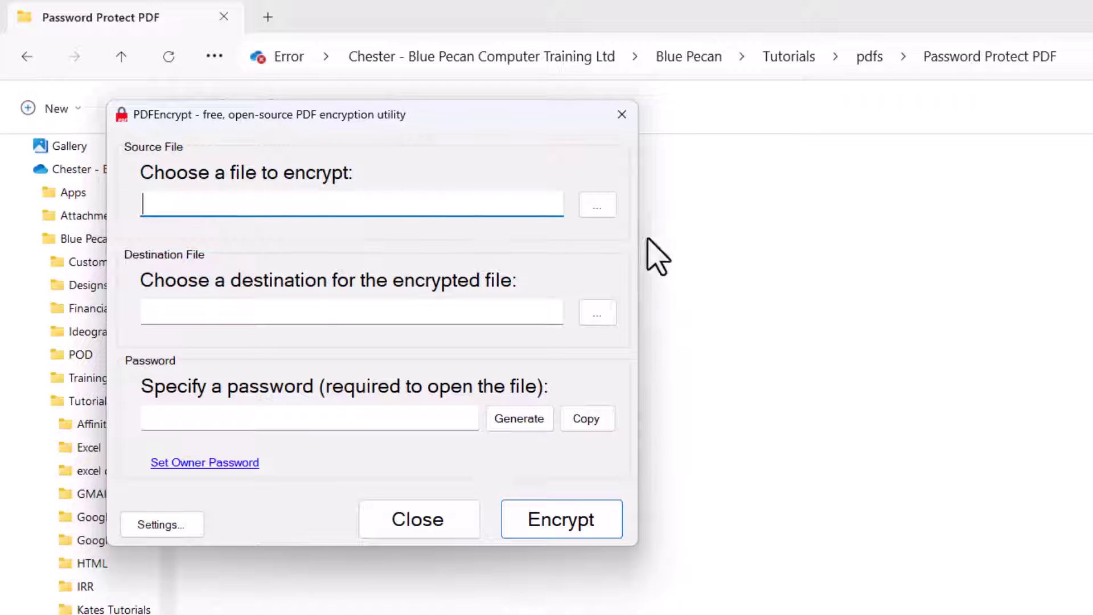
Step: Select Bank details.pdf as the source file and keep the suggested destination path
click(602, 210)
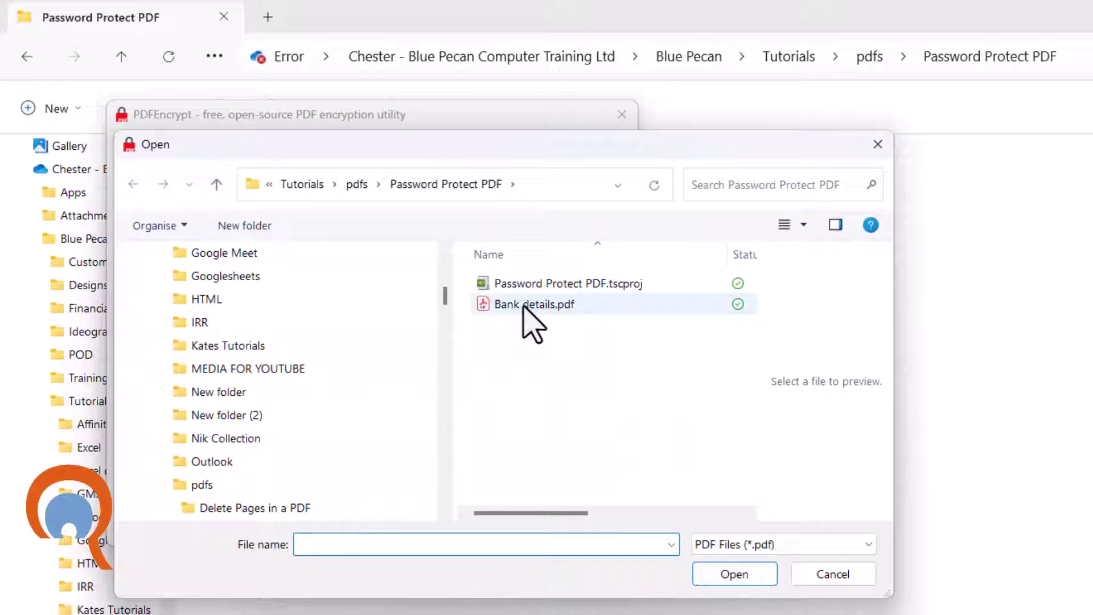
click(520, 304)
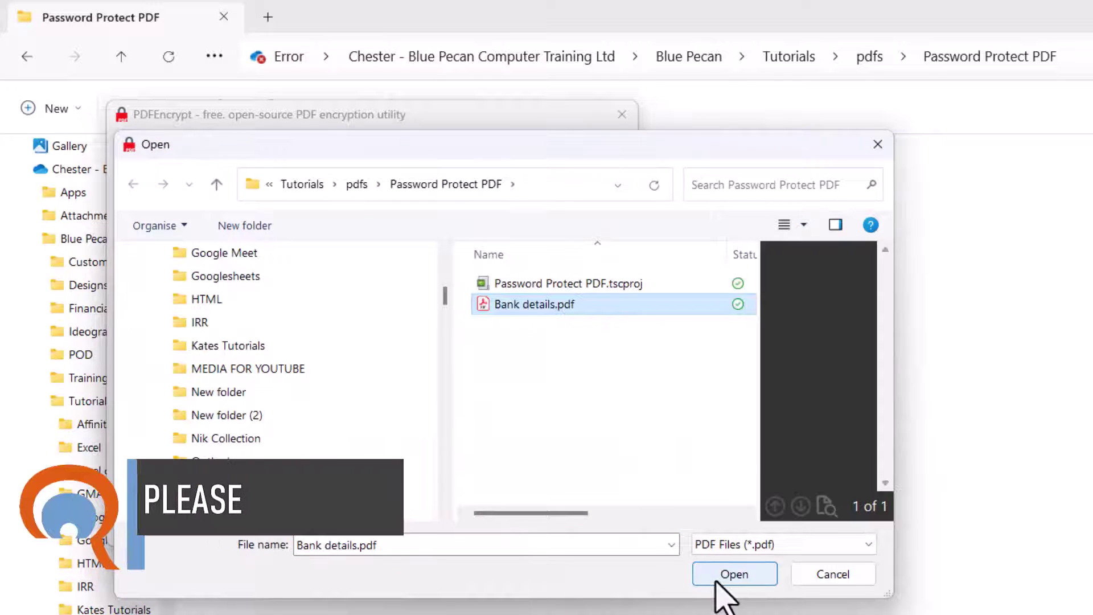
click(718, 575)
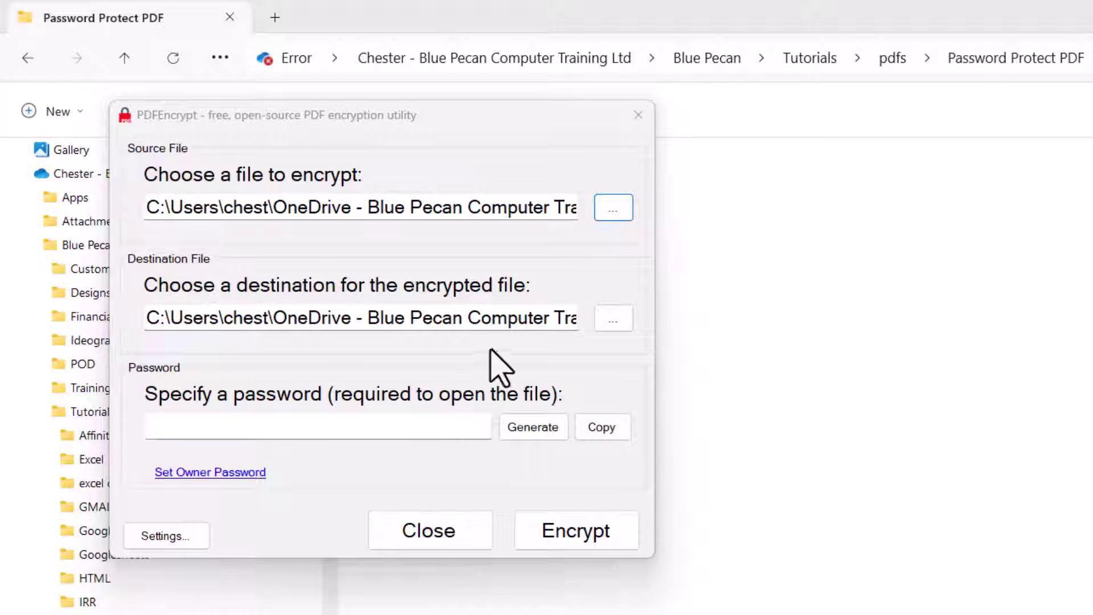
click(611, 321)
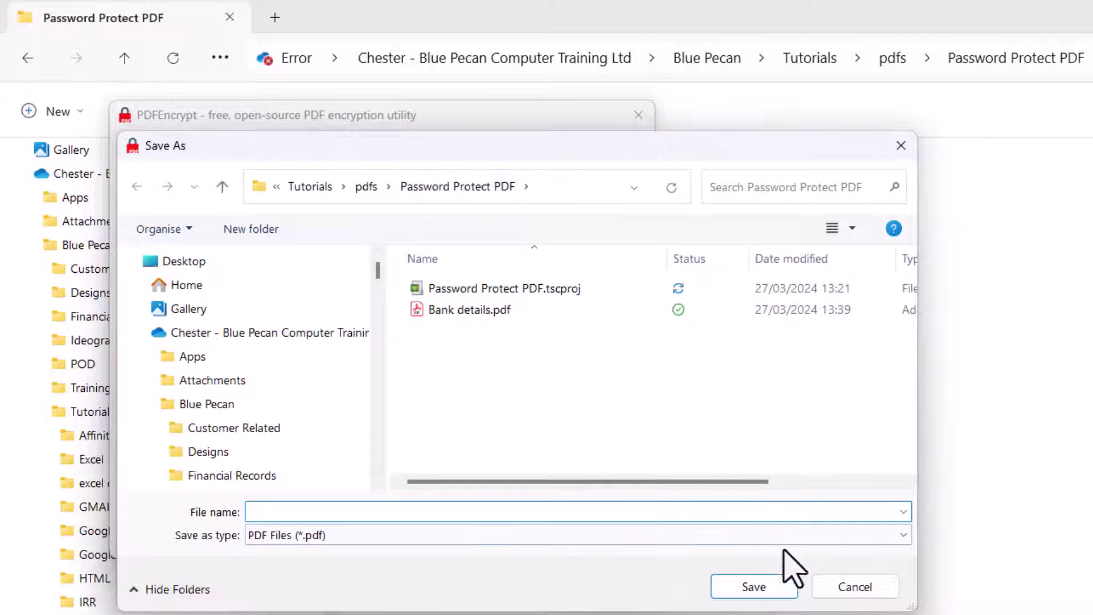
click(857, 587)
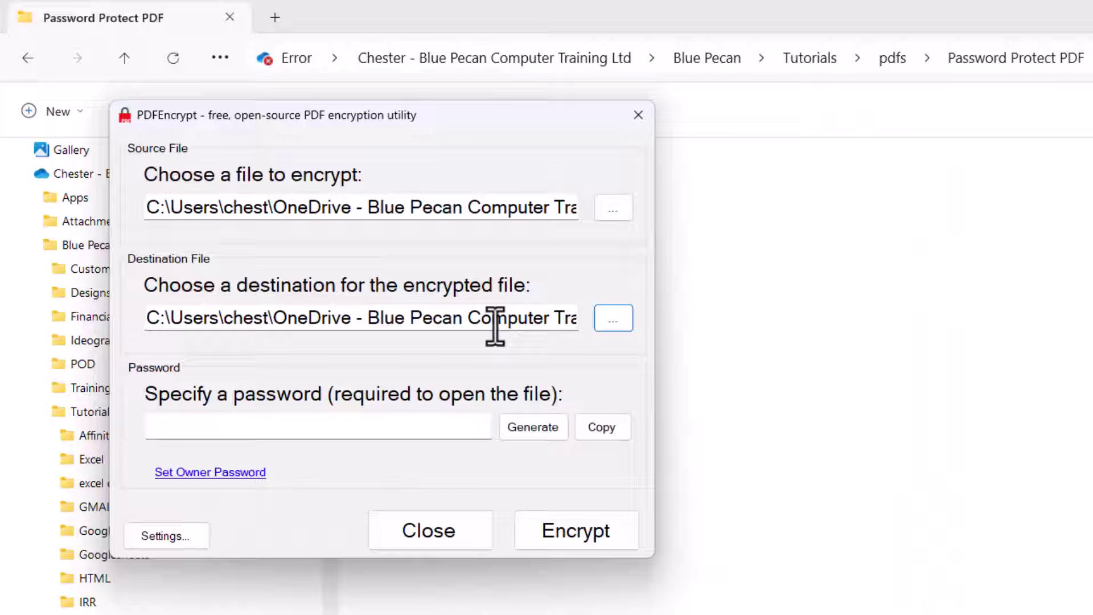
Step: Enter a password that will be required to open the PDF
click(263, 429)
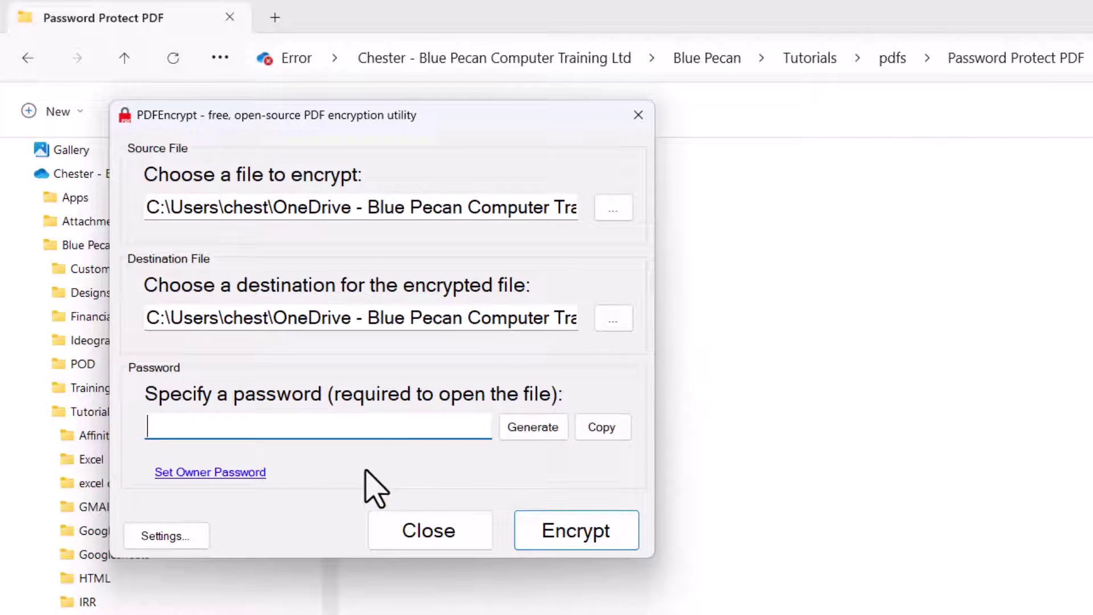
click(518, 430)
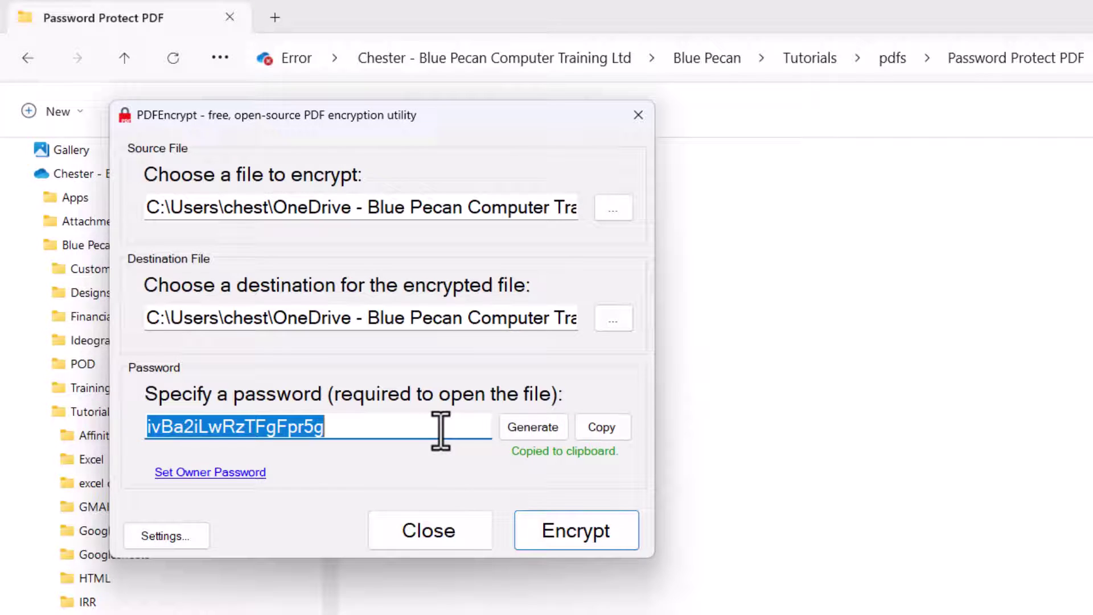
text(1234)
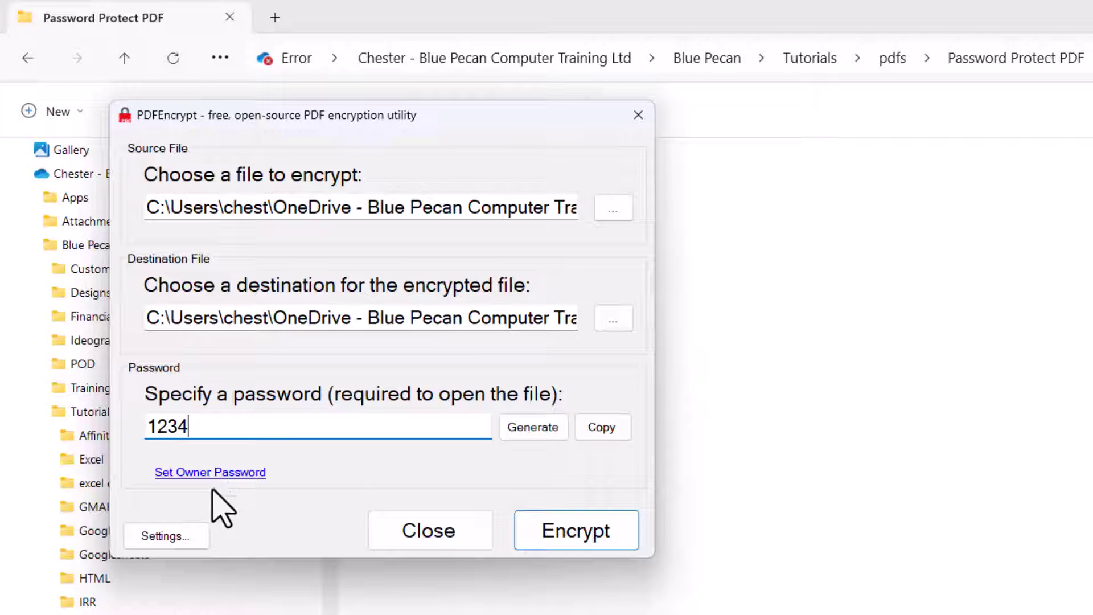
Step: Leave the encryption settings at their defaults and encrypt the PDF
click(165, 537)
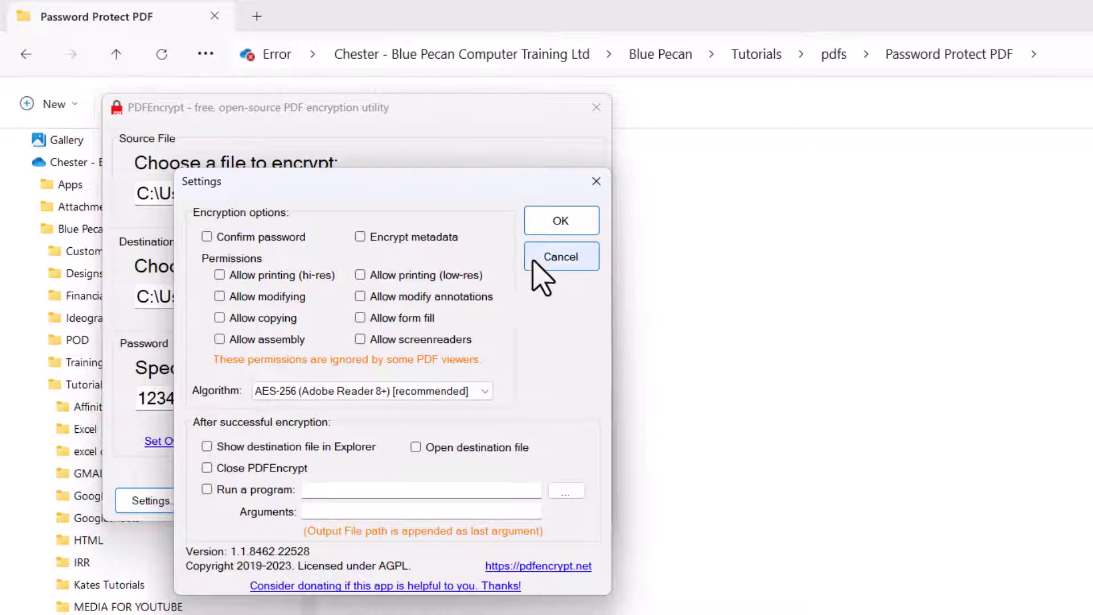
click(561, 257)
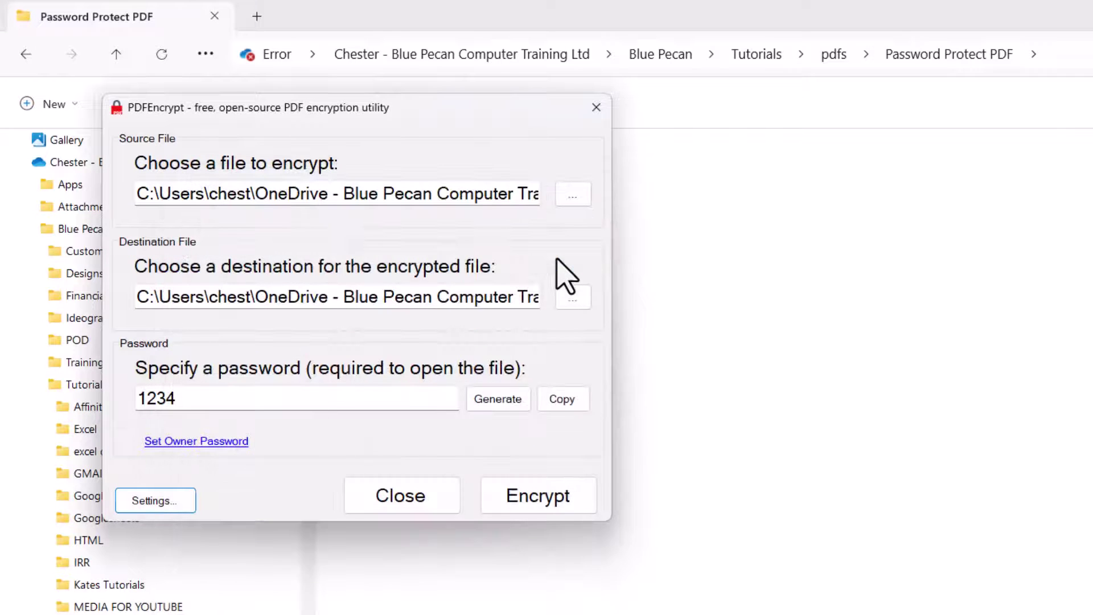
click(544, 503)
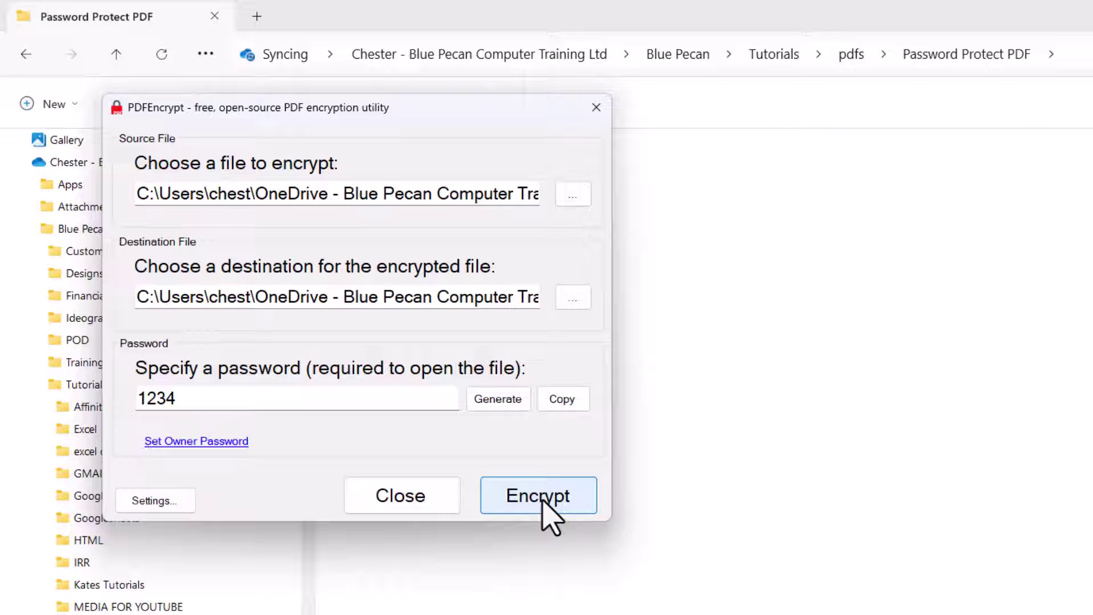
Step: Close PDFEncrypt and open Bank details-encrypted.pdf, entering its password when prompted
click(399, 497)
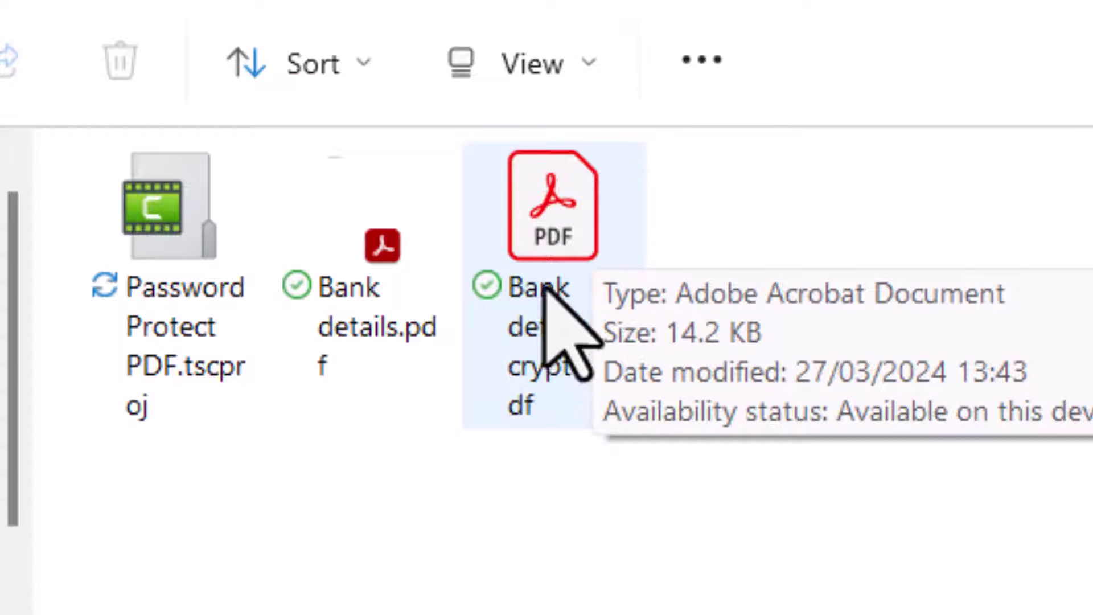
double_click(545, 223)
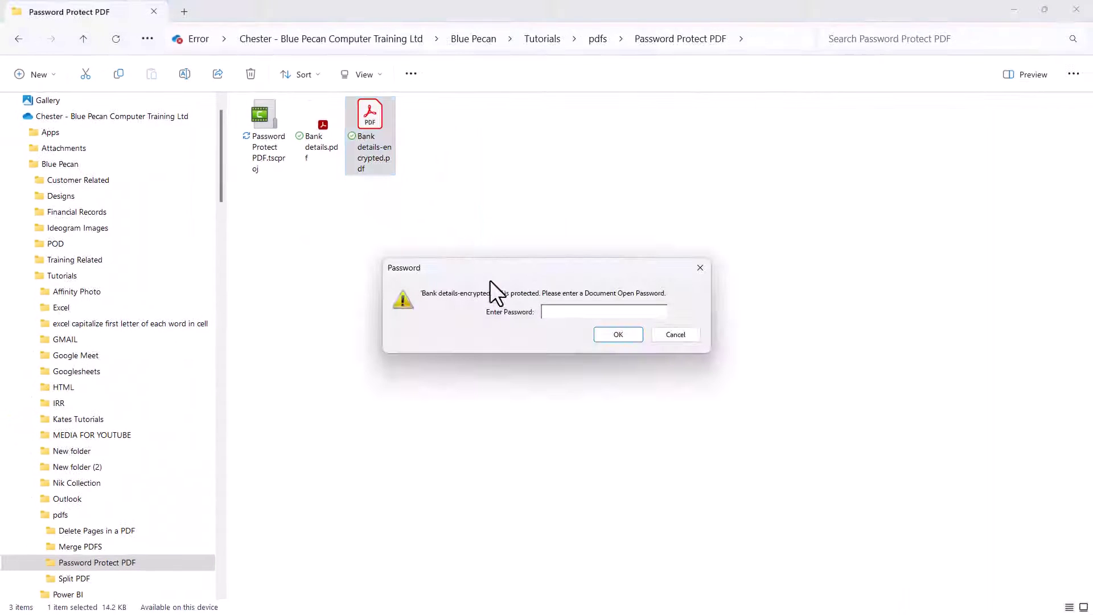
text(***)
click(612, 334)
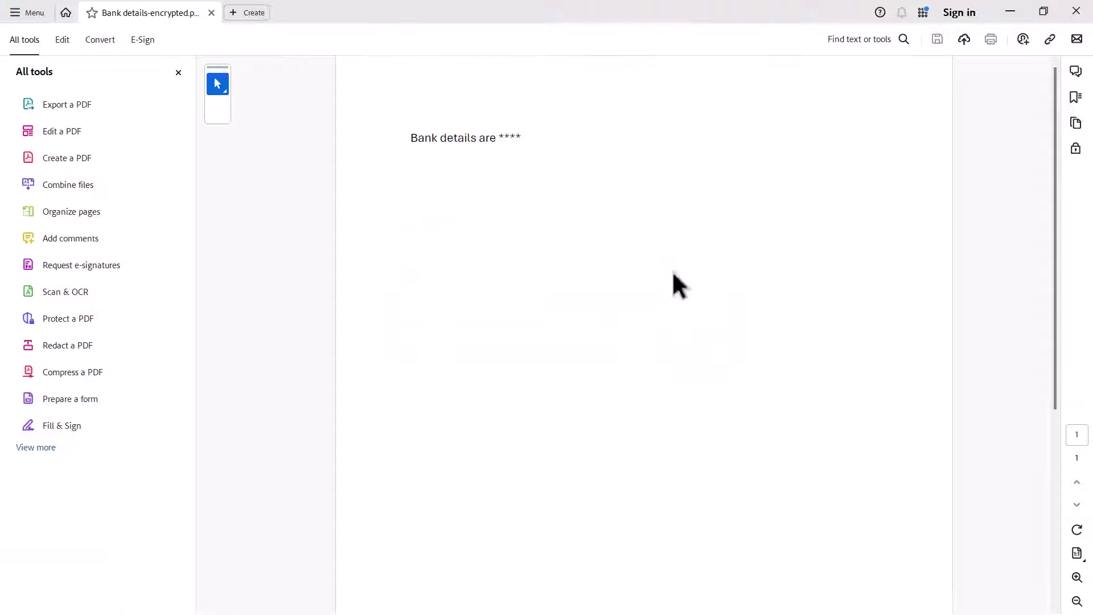
Step: Close Acrobat and open Bank details-encrypted.pdf in Google Chrome, entering its password at the prompt
click(1079, 16)
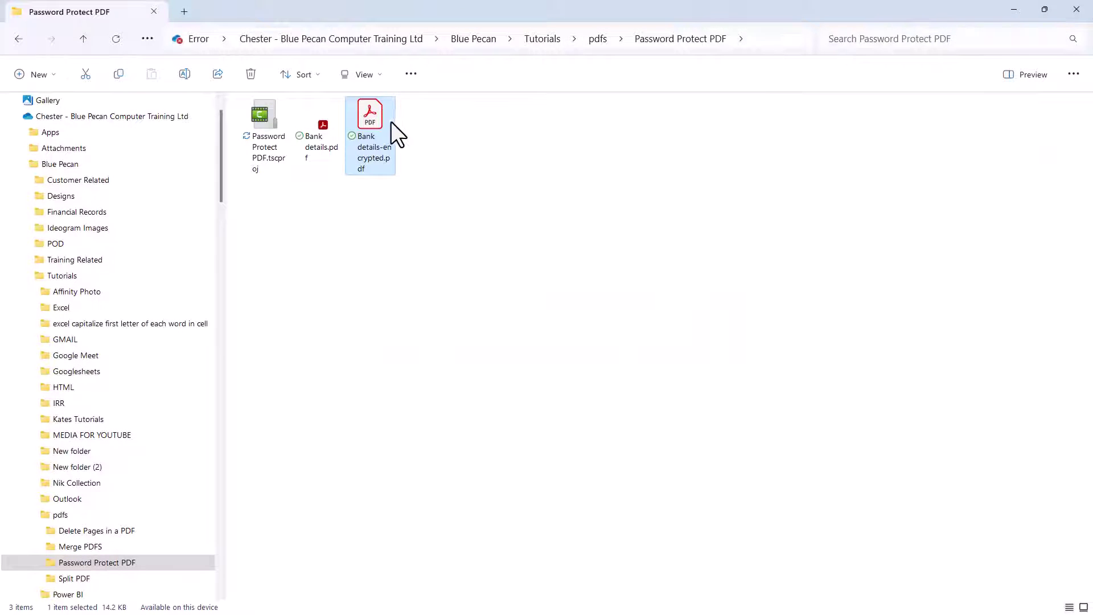
right_click(373, 120)
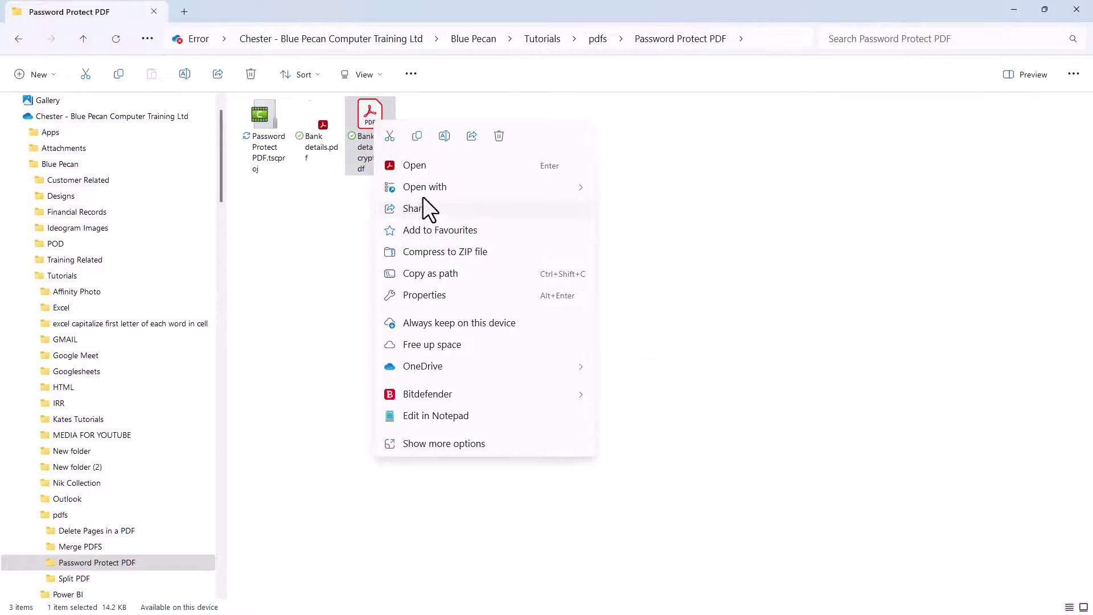
mouse_move(428, 186)
click(637, 233)
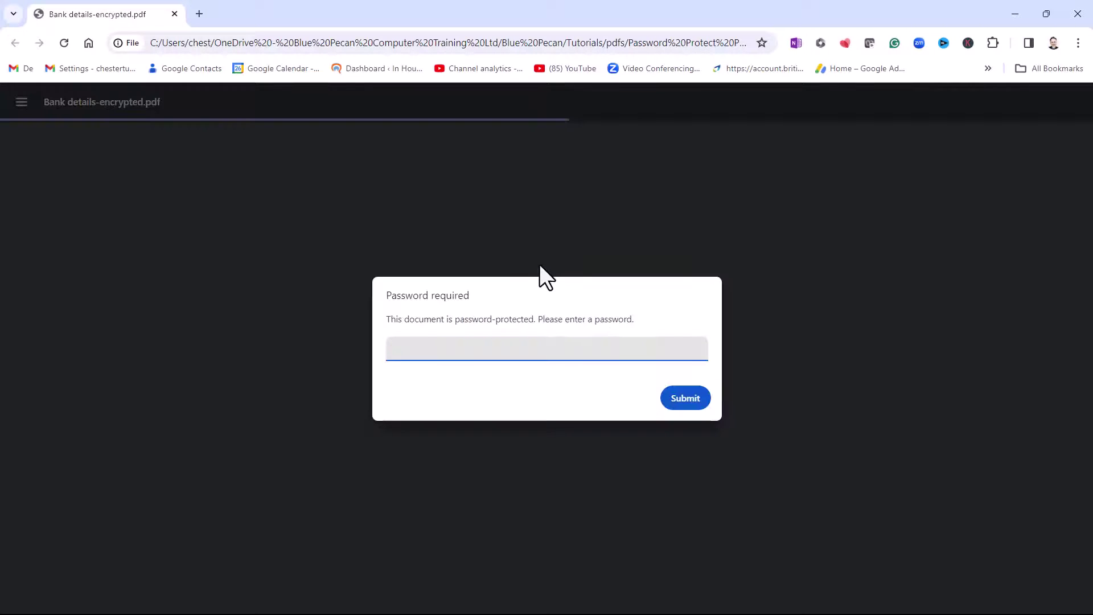
text(1234)
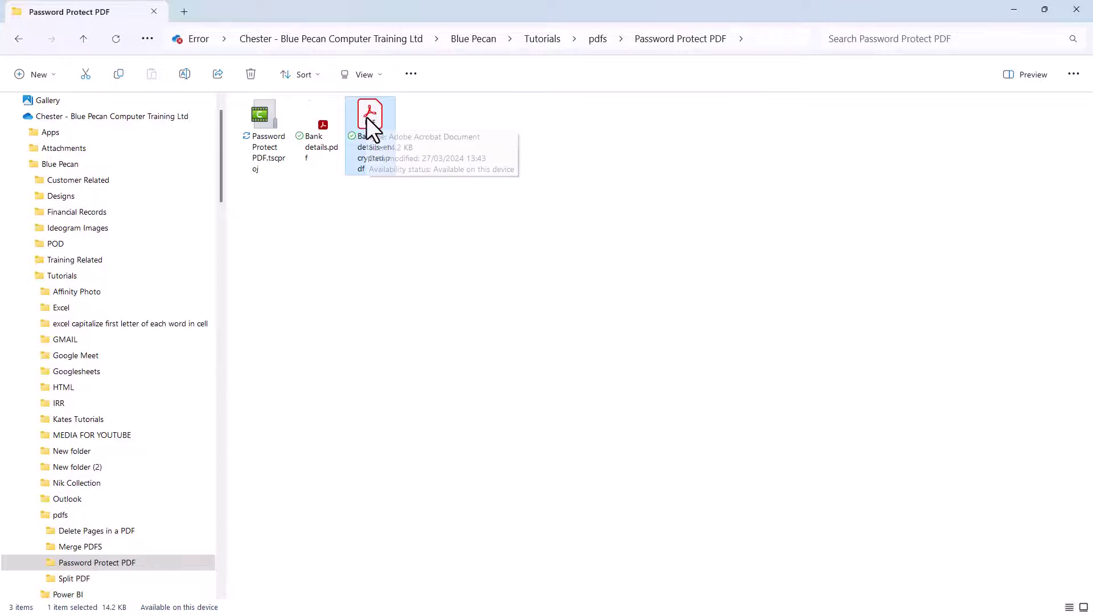
Step: Open Bank details-encrypted.pdf in Microsoft Word just once via Choose another app
right_click(368, 119)
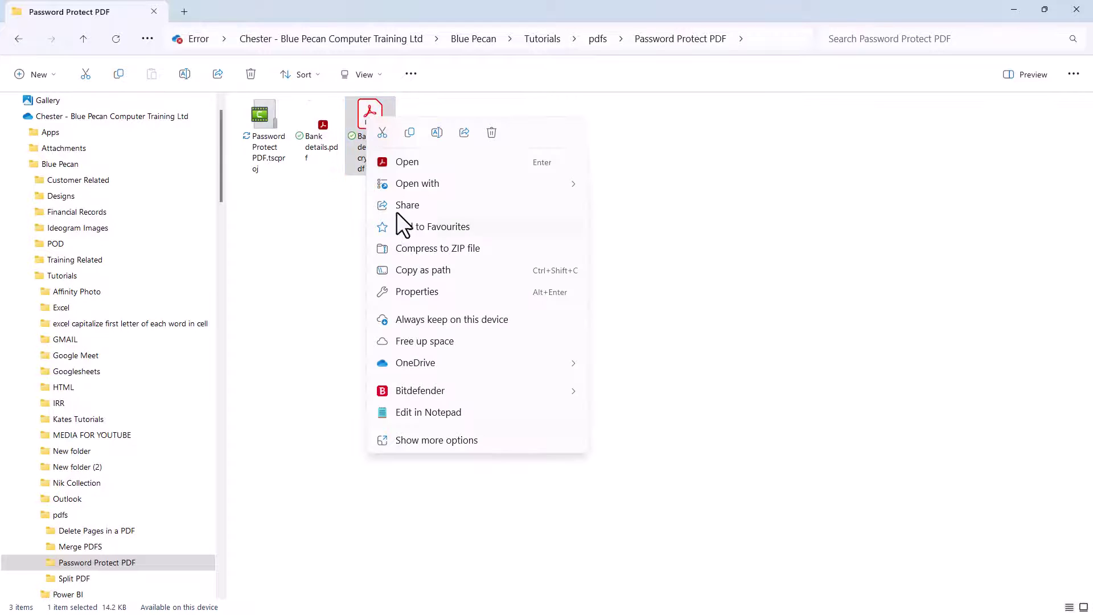
mouse_move(416, 184)
click(628, 296)
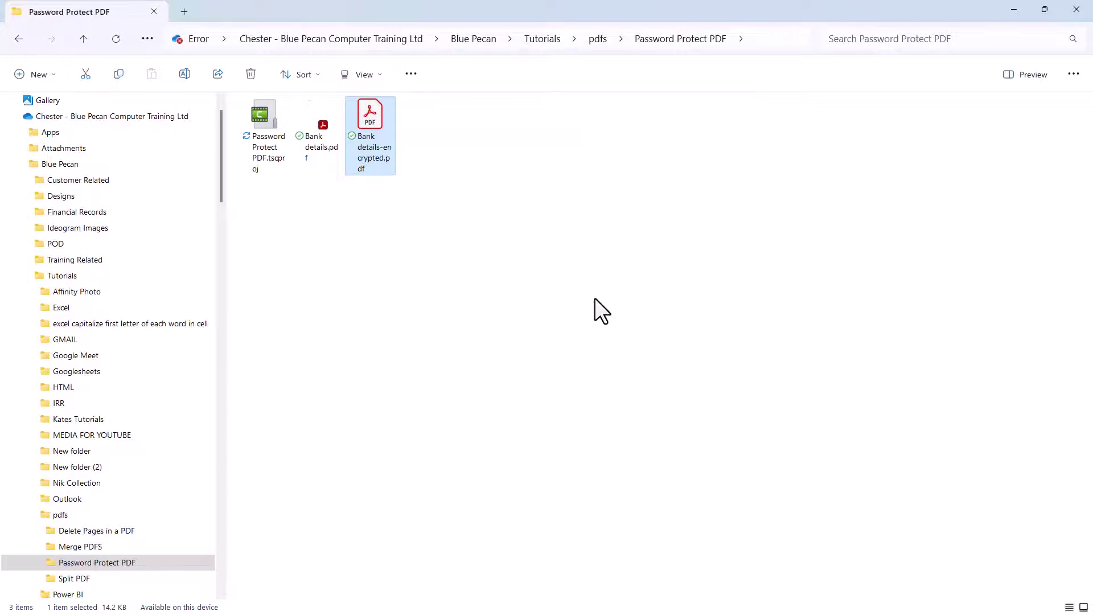
scroll(544, 304, down, 3)
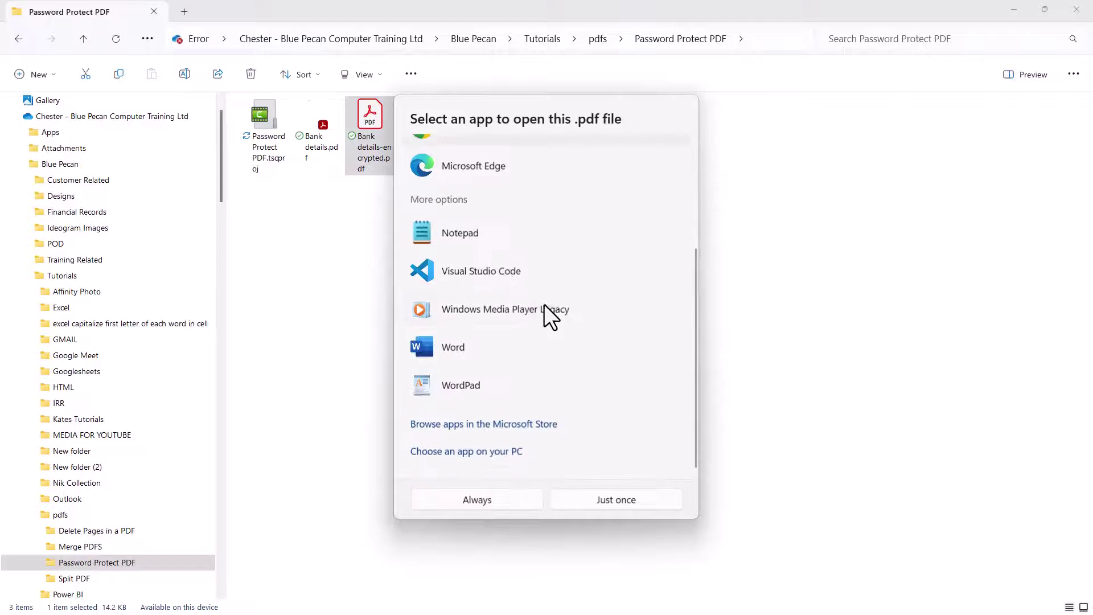
click(501, 347)
click(579, 502)
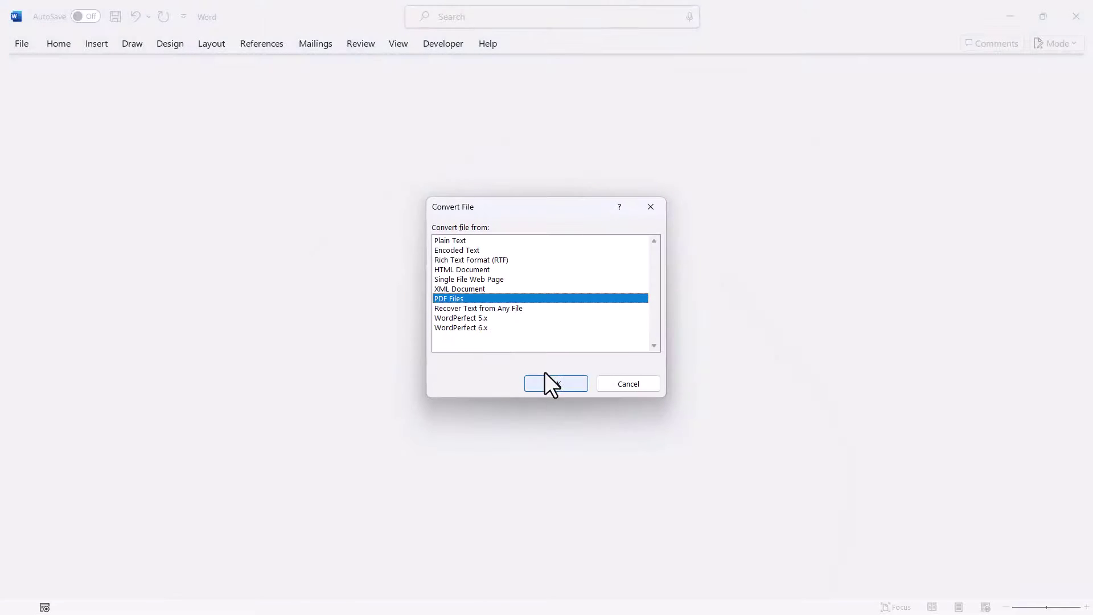
Step: Accept the PDF conversion, enter the password, and dismiss the permissions warning blocking conversion
click(546, 382)
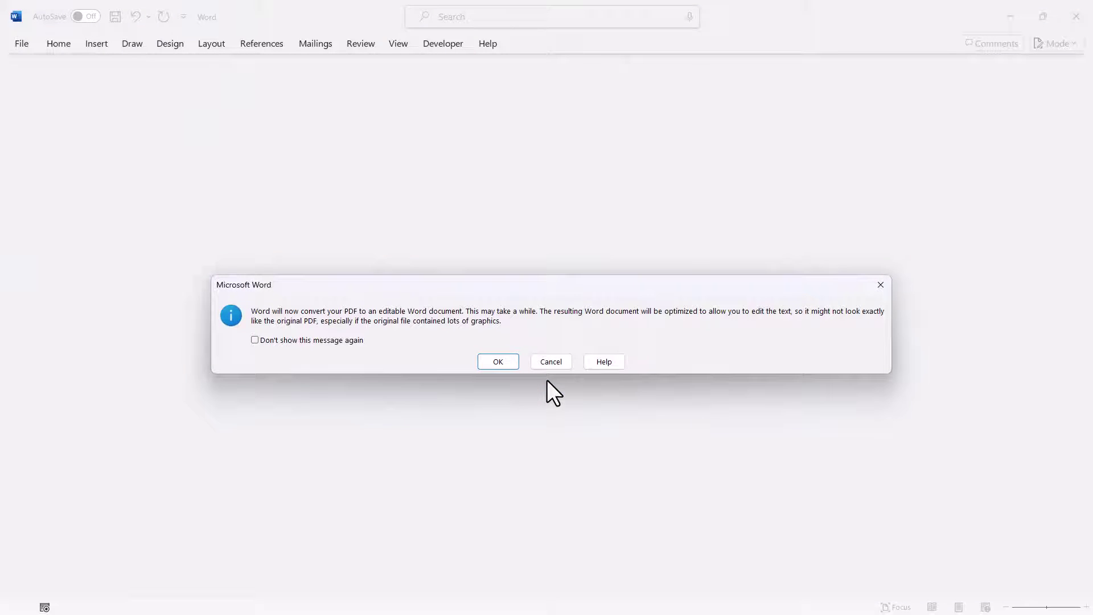
click(494, 361)
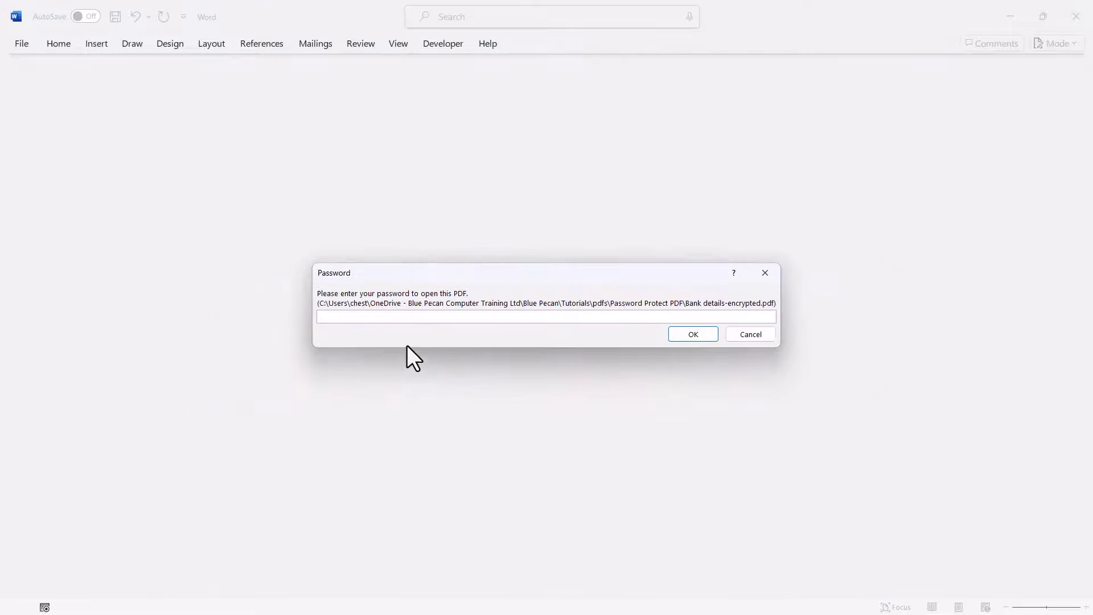
text(****)
click(686, 333)
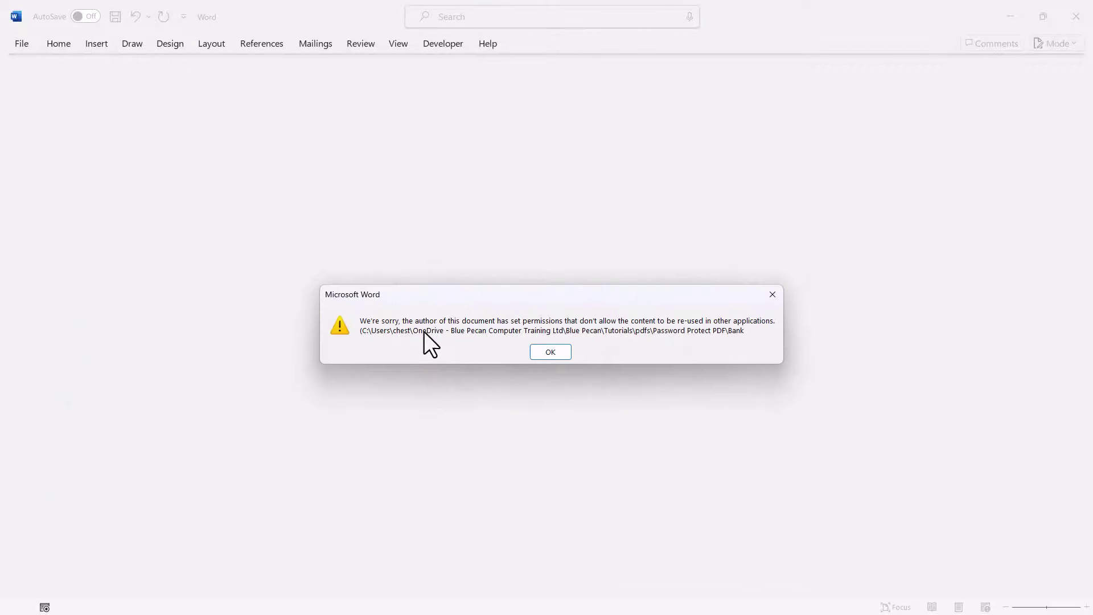
click(551, 352)
click(1078, 17)
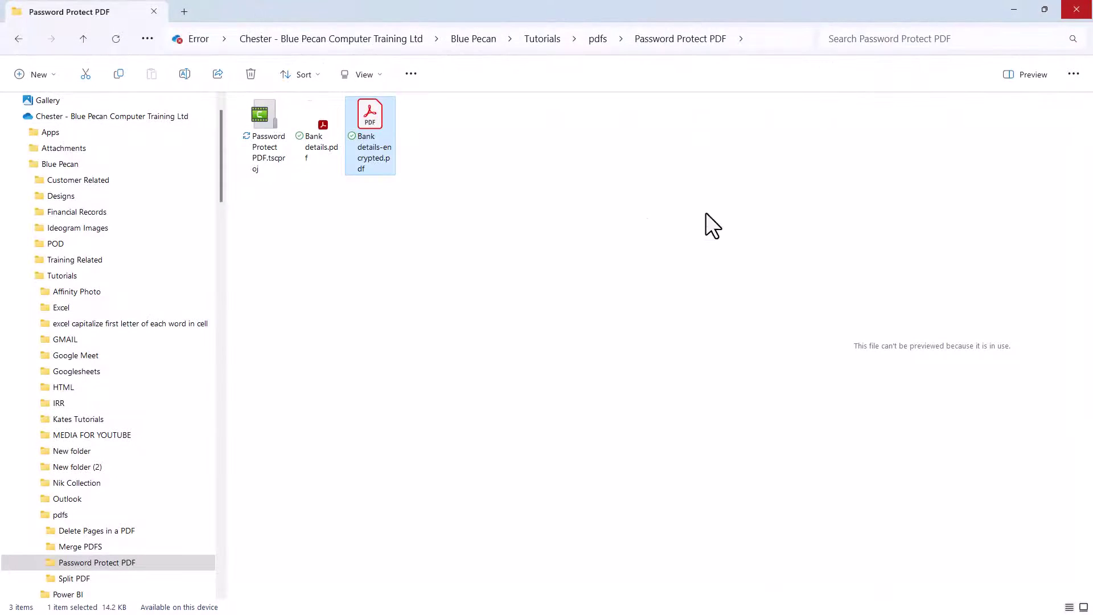